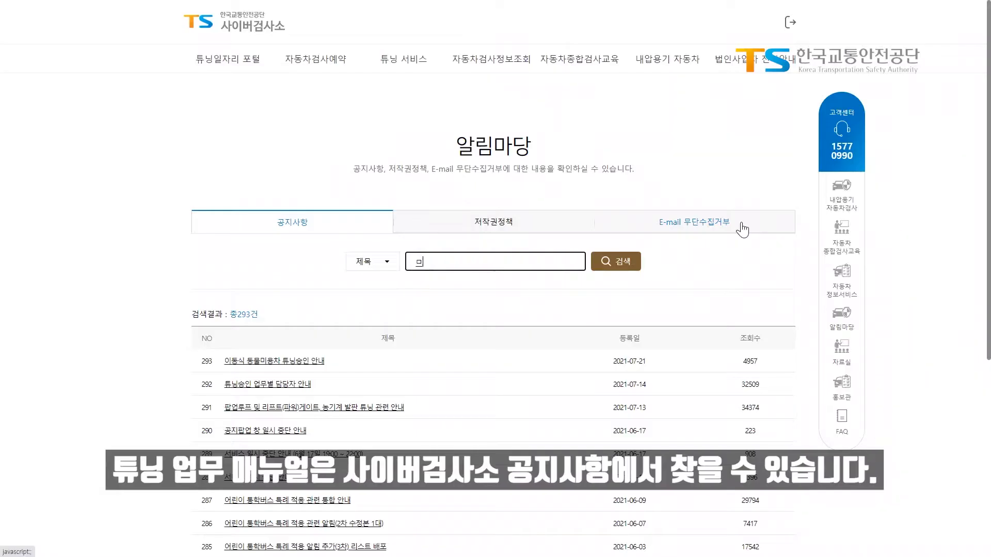
Search notice titles for 매뉴얼 and open the tuning manual revision notice.
type("매뉴얼")
key("Return")
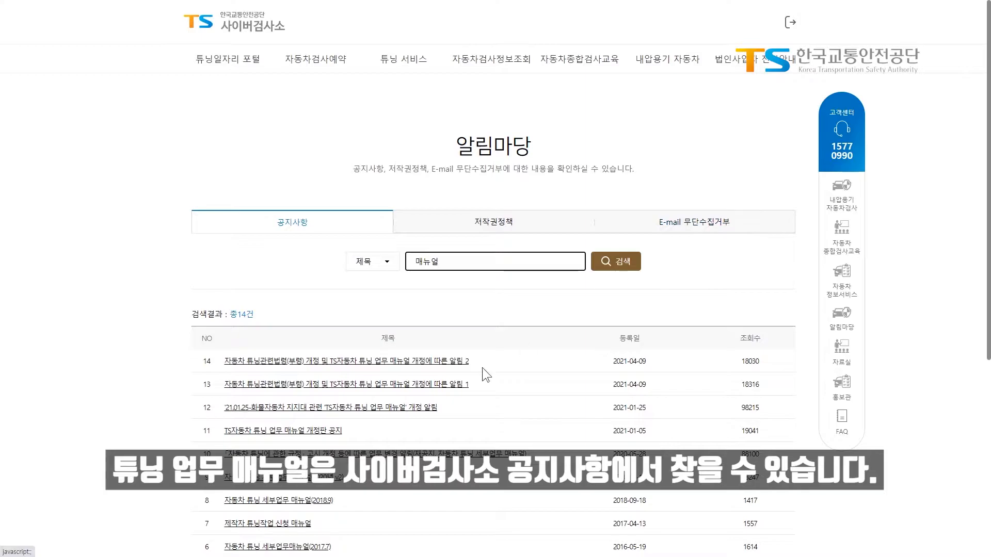
left_click(450, 385)
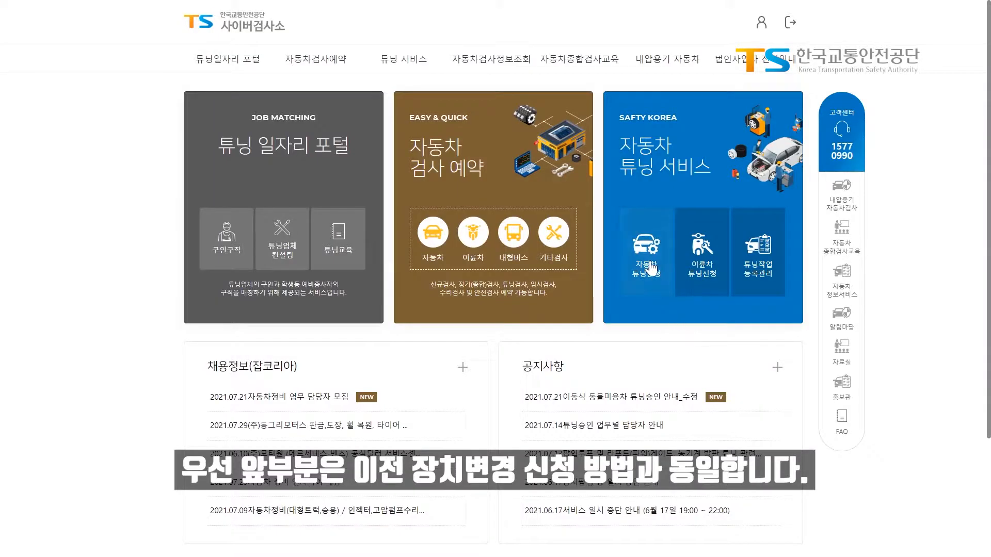
Start a 자동차 튜닝승인 application and look up the vehicle by registration number and owner ID.
left_click(651, 267)
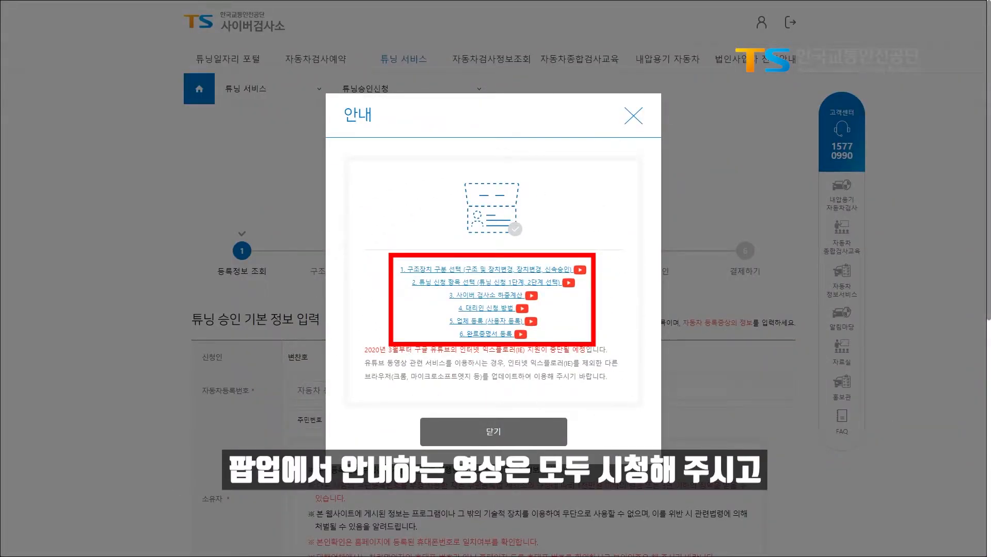
left_click(475, 436)
left_click(459, 384)
type("서울")
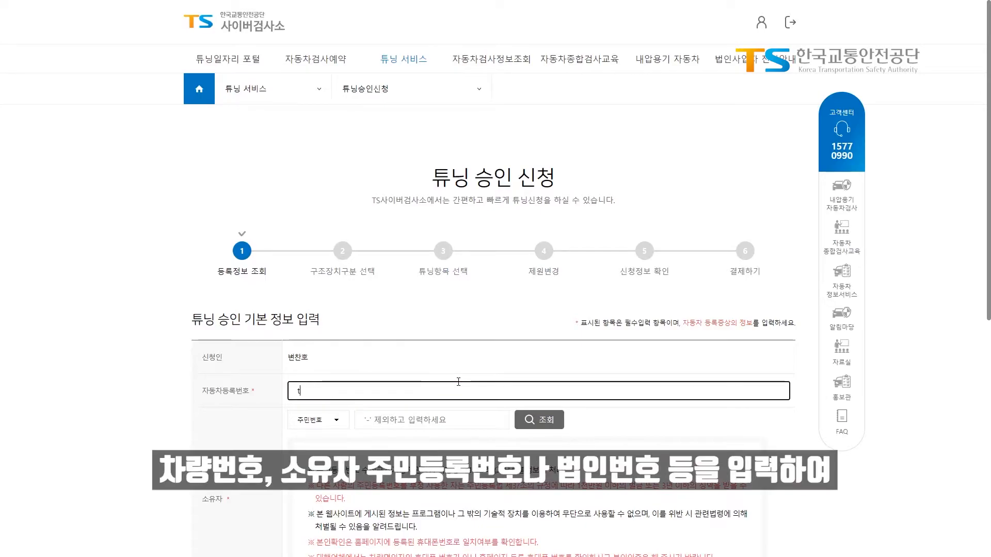
type("99피0888")
key("Tab")
type("************")
left_click(549, 424)
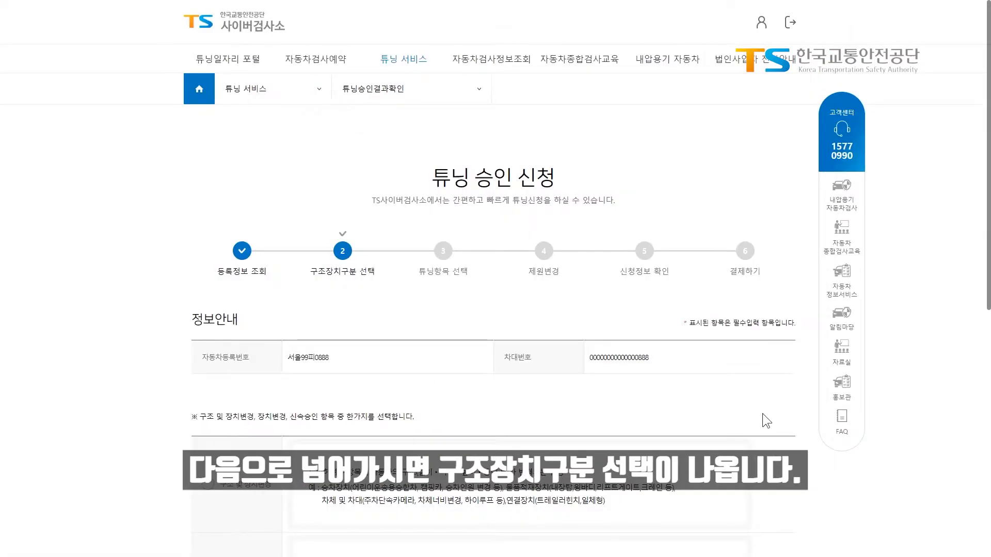
Keep 구조 및 장치변경 as the application type and continue to tuning item selection.
scroll(763, 414, "down", 4)
scroll(760, 419, "down", 1)
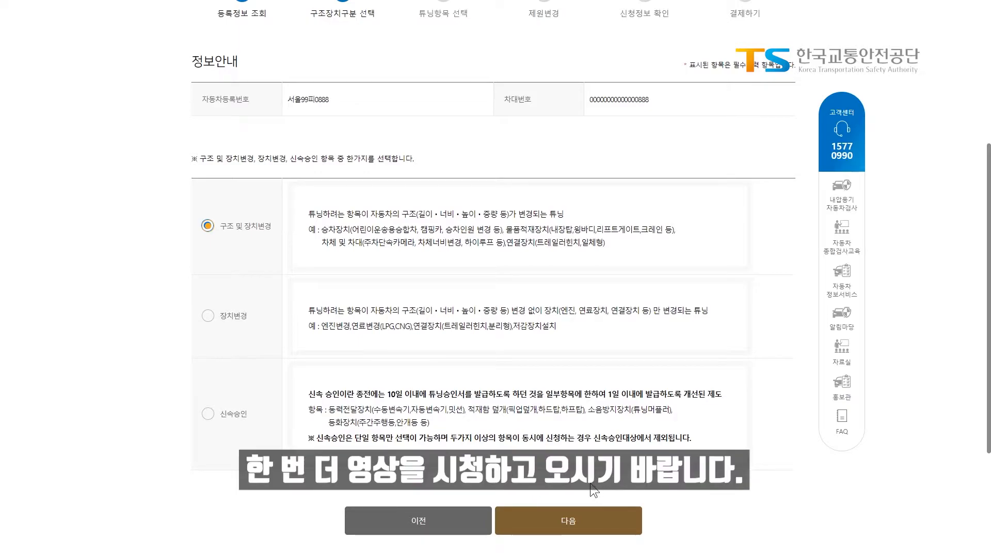
left_click(589, 525)
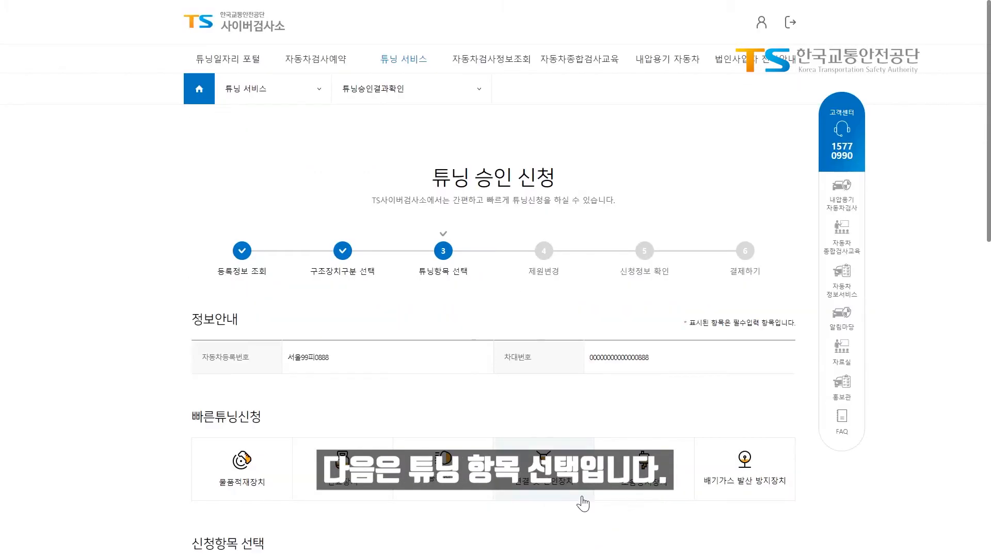
Add 승차장치 > 승차인원변경(차종변경) as the tuning item and continue to 제원변경.
scroll(585, 503, "down", 1)
scroll(580, 497, "down", 3)
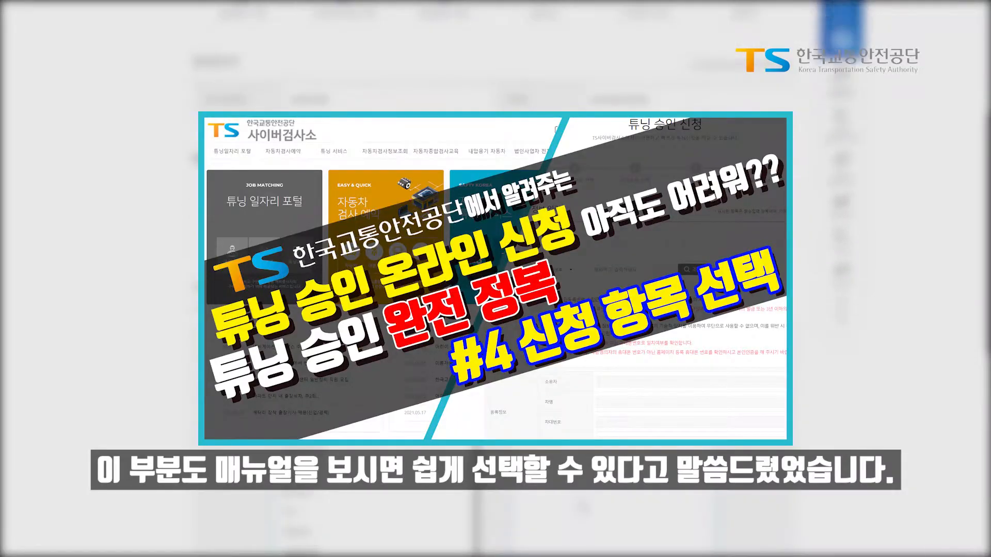
scroll(582, 506, "down", 1)
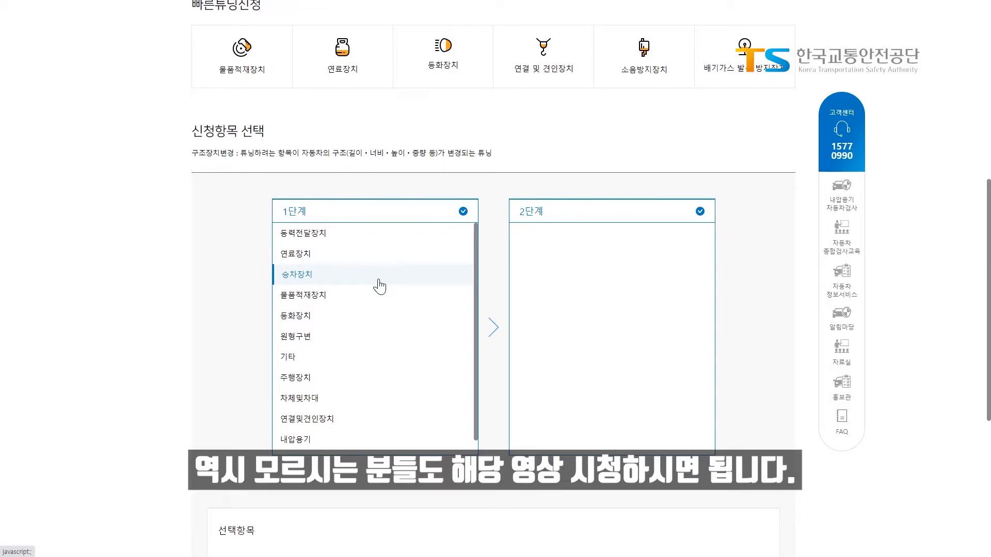
left_click(379, 282)
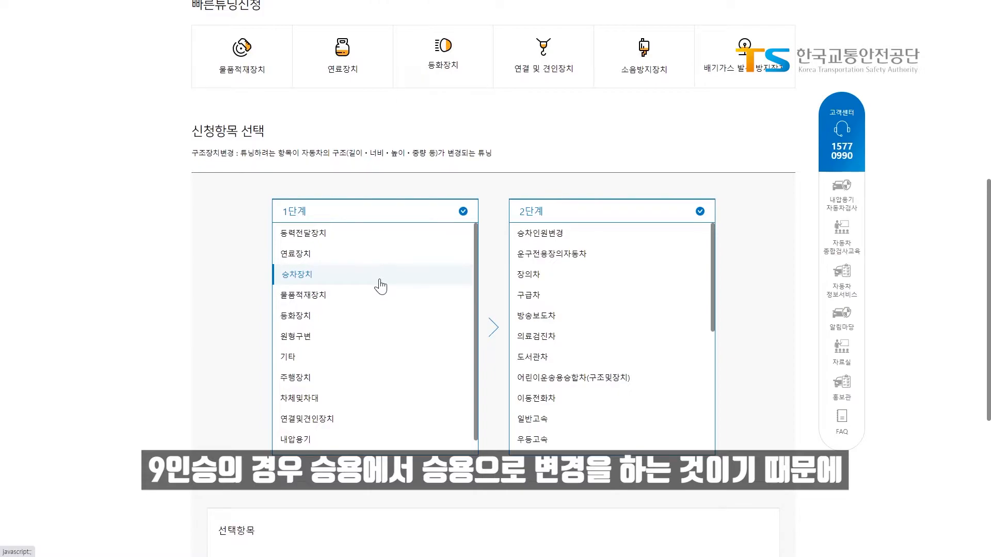
left_click(587, 240)
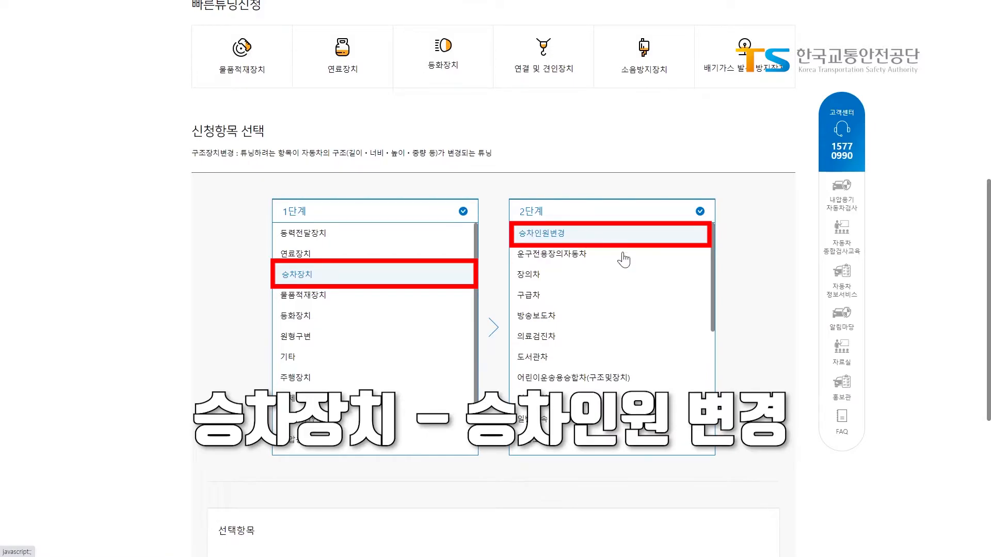
scroll(624, 261, "down", 5)
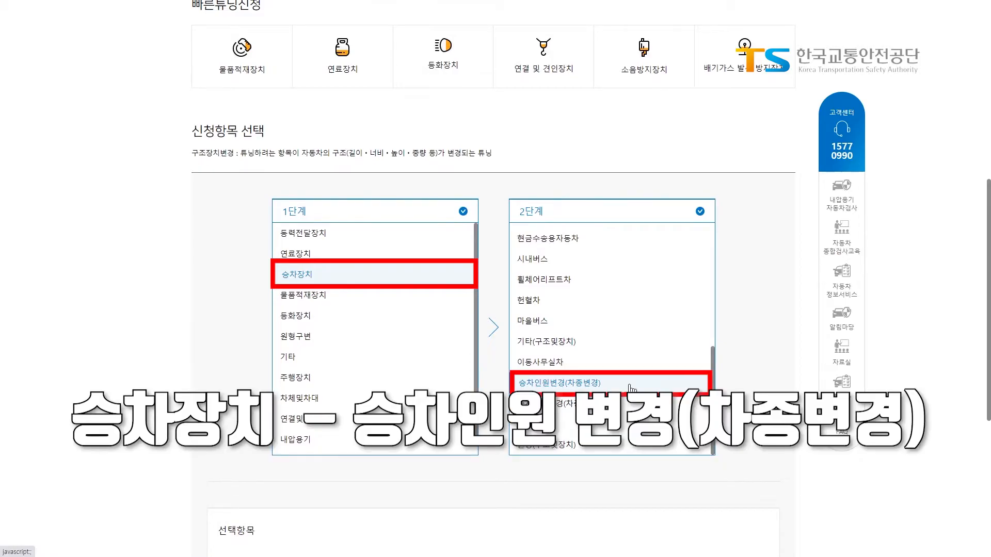
left_click(630, 386)
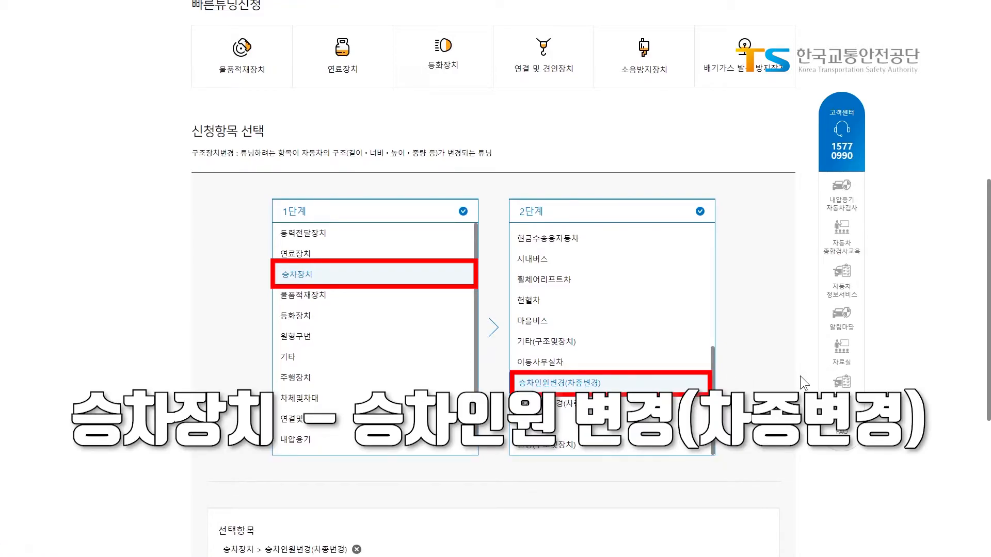
scroll(800, 376, "down", 6)
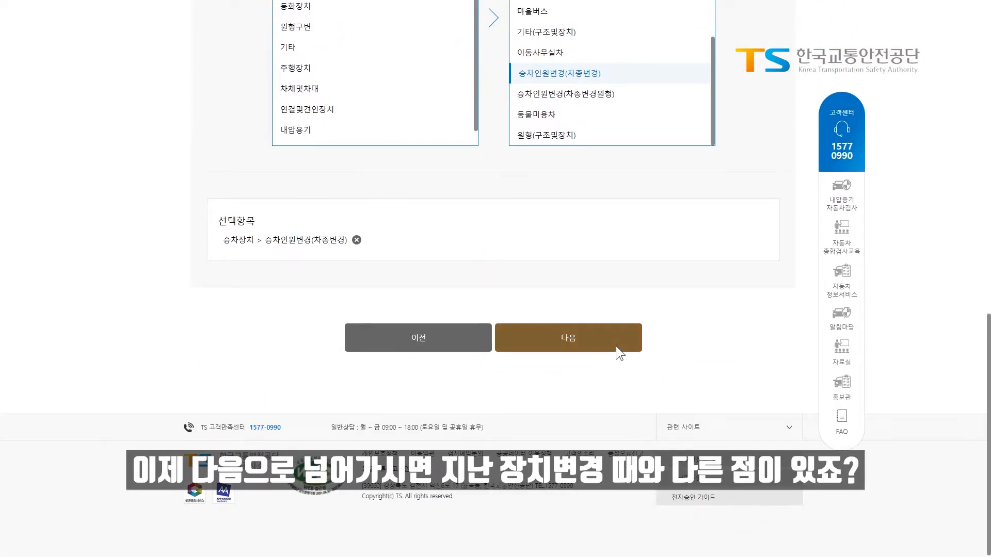
left_click(615, 346)
scroll(615, 346, "down", 3)
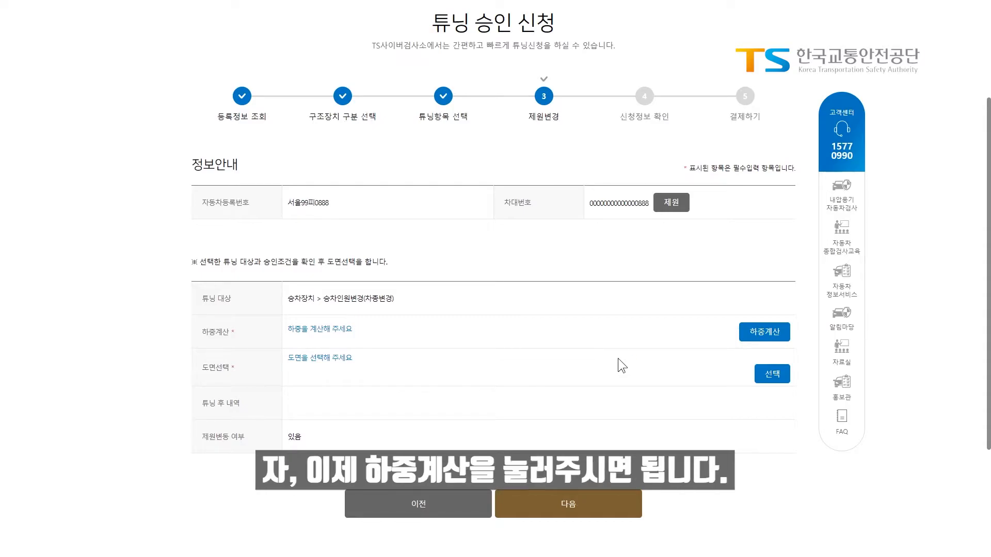
Open the 하중계산 window from the 제원변경 step.
left_click(767, 333)
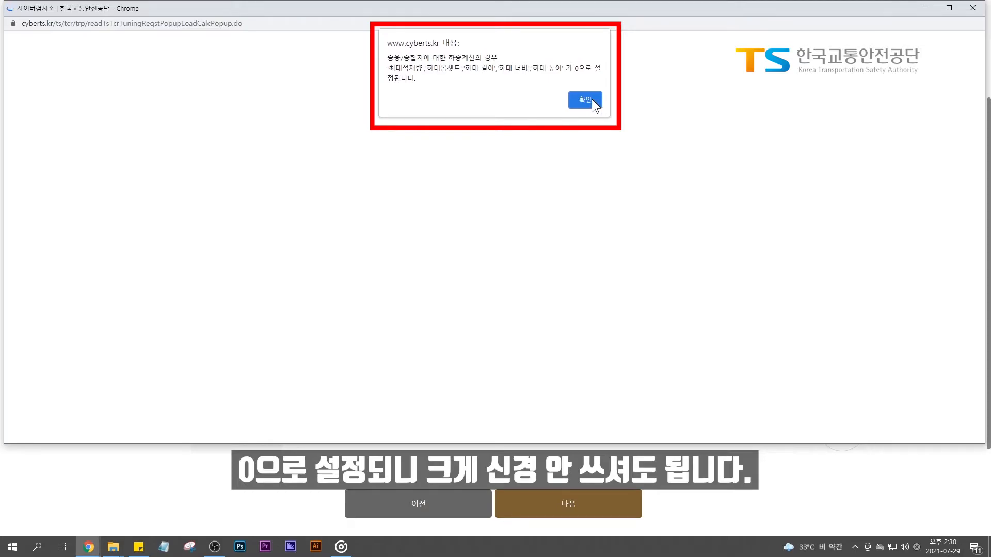
Acknowledge the zero-default alert and view the 하중계산 form full screen with 승용/승합, 2축(1X1).
left_click(591, 98)
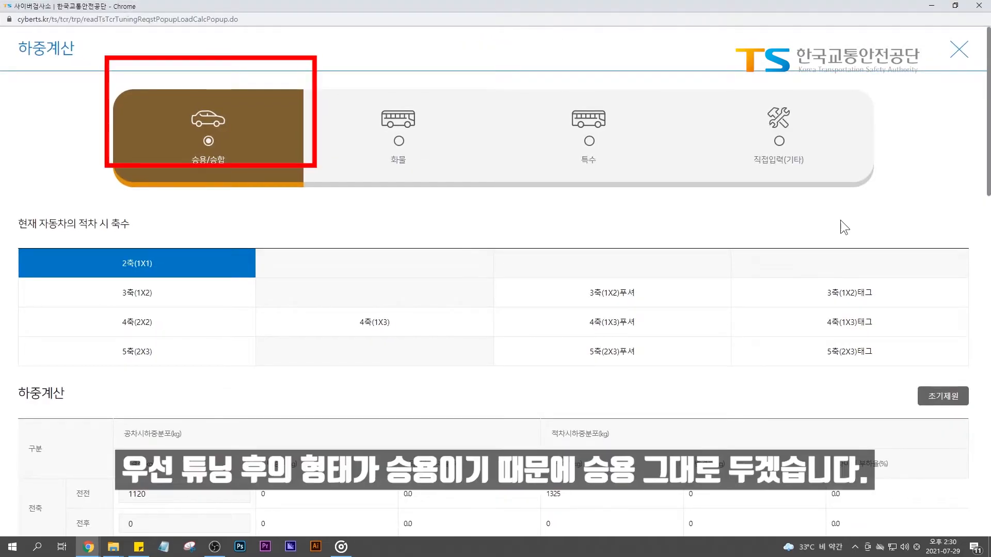
key("F11")
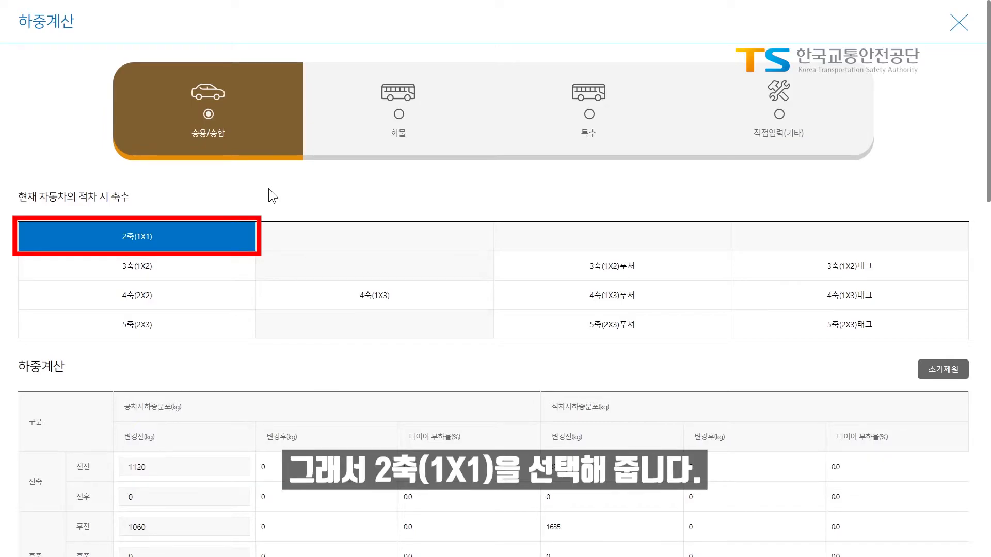
scroll(345, 247, "down", 6)
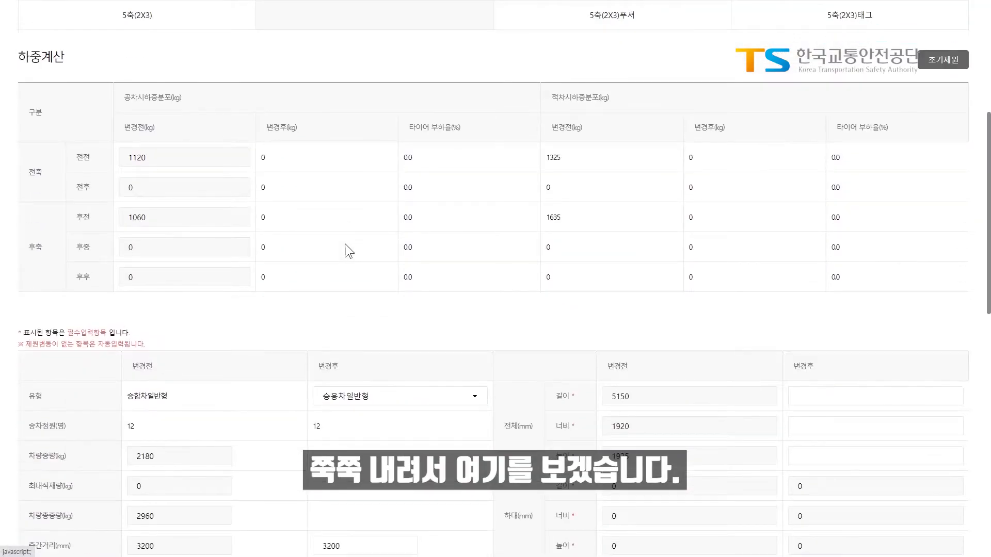
scroll(344, 244, "down", 4)
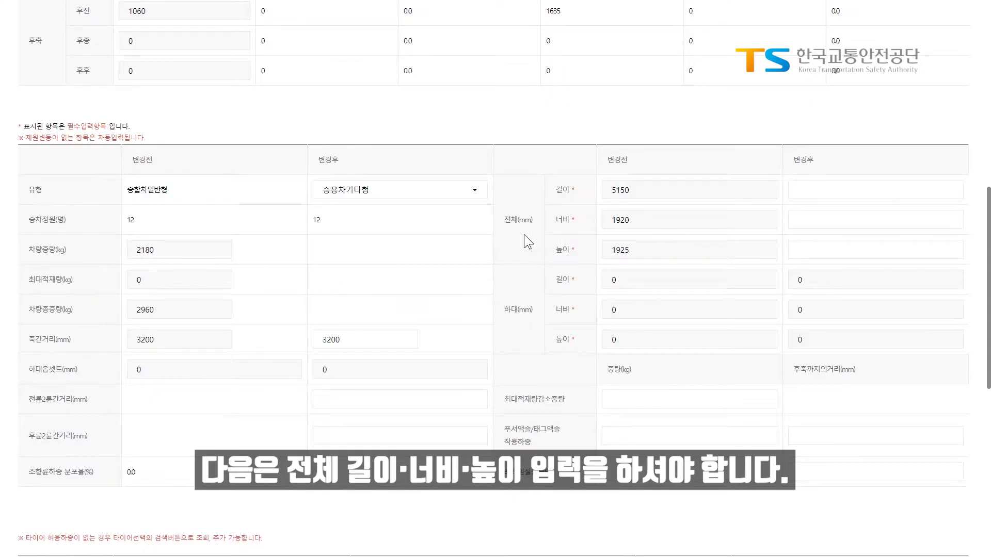
scroll(525, 234, "down", 1)
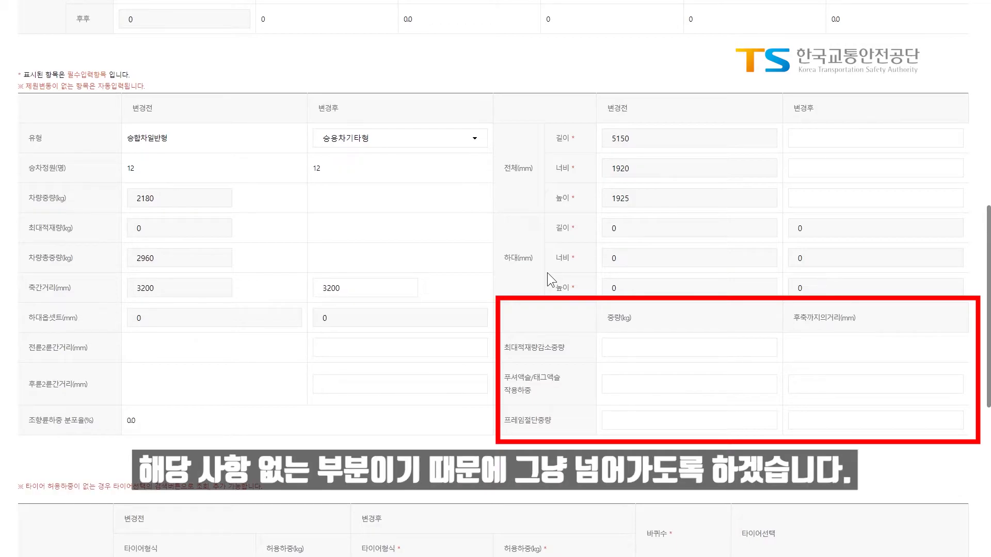
Keep the 215/70R16C tyres (기존제원동일) on both axles and set each wheel count to 2.
scroll(547, 273, "down", 7)
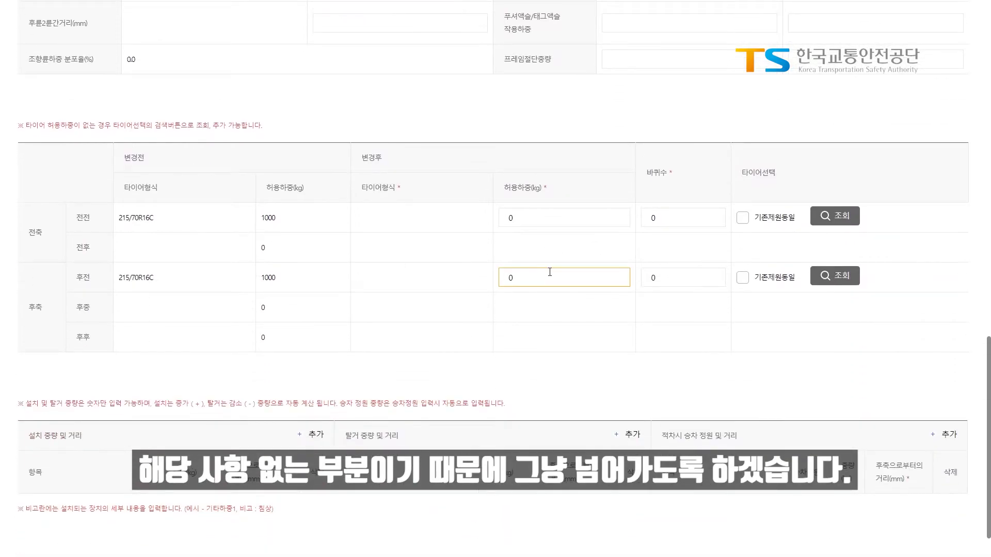
scroll(549, 272, "down", 1)
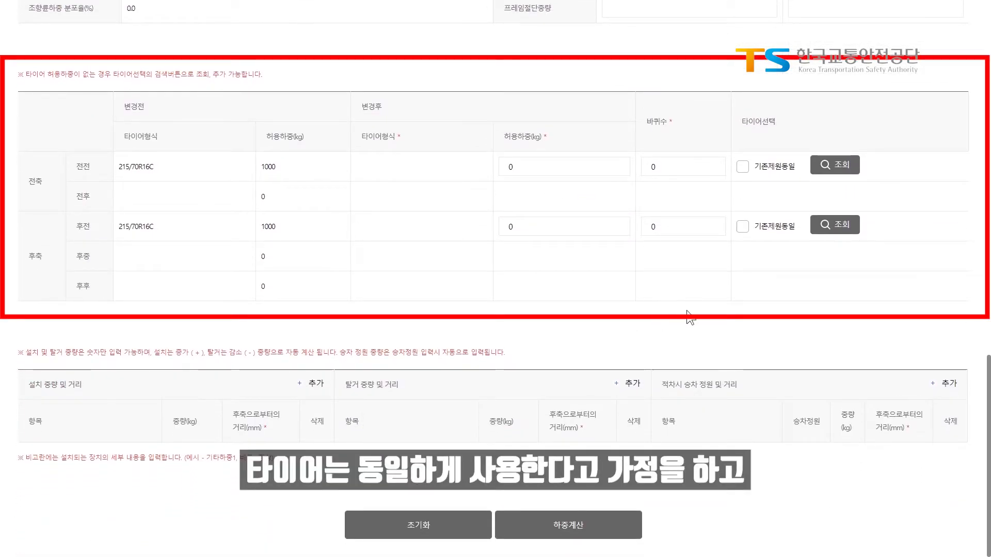
left_click(751, 170)
left_click(743, 228)
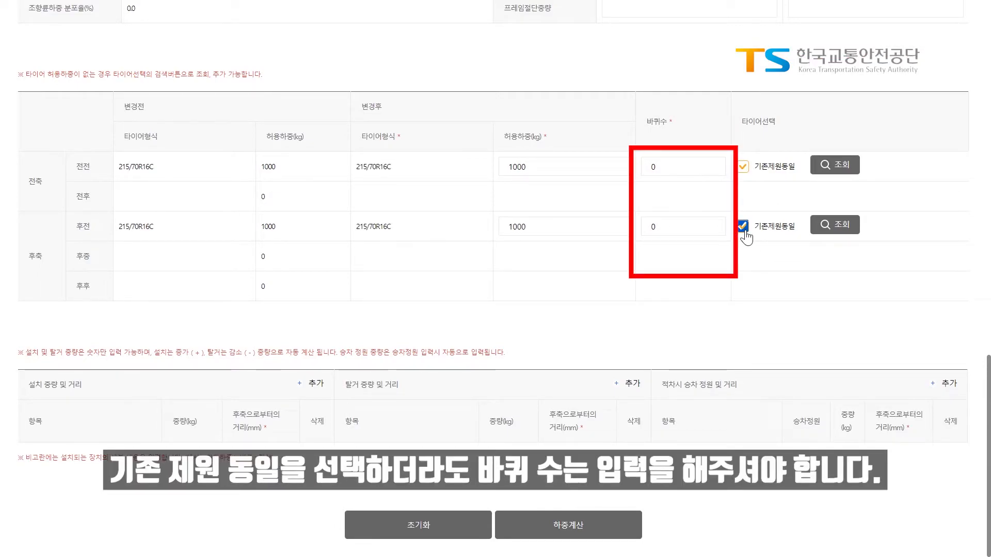
left_click(685, 165)
type("2")
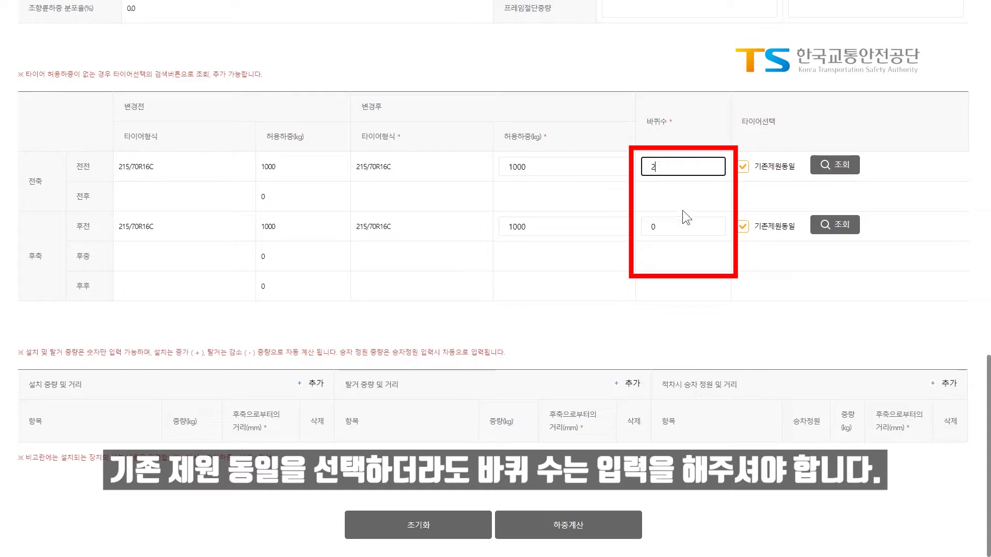
left_click(681, 224)
type("2")
left_click(657, 291)
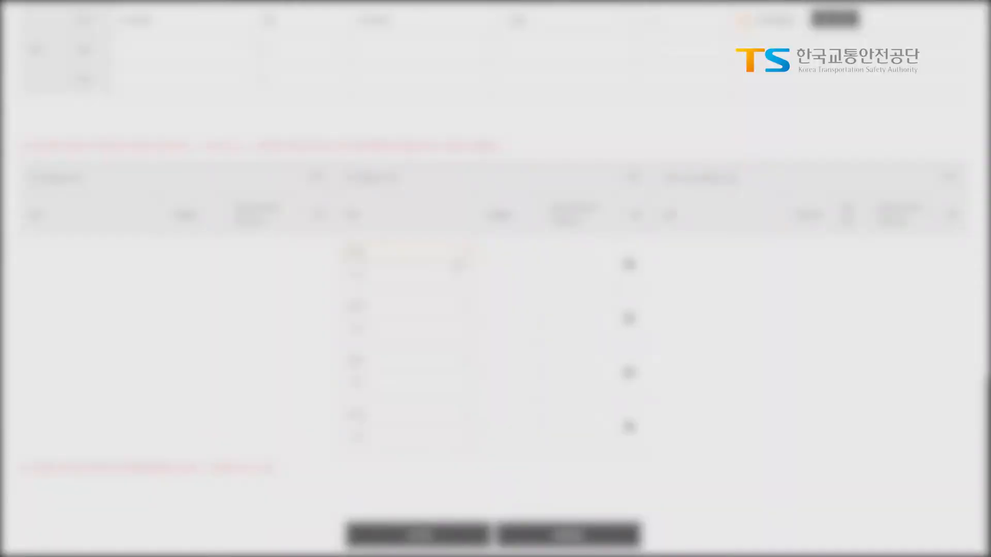
Set the four removal rows to 좌석탈거 for rear rows 1, 2, 3 and 4.
left_click(457, 260)
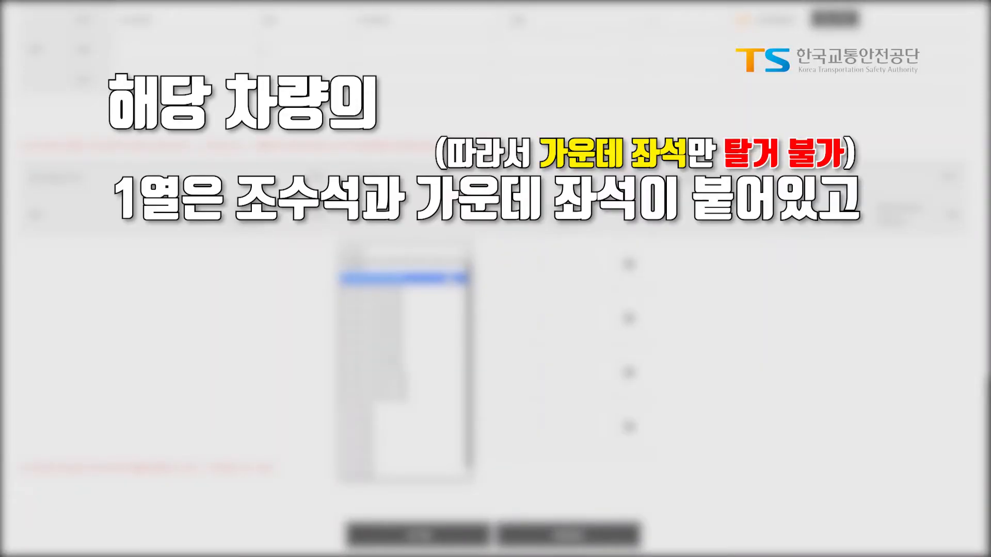
left_click(448, 279)
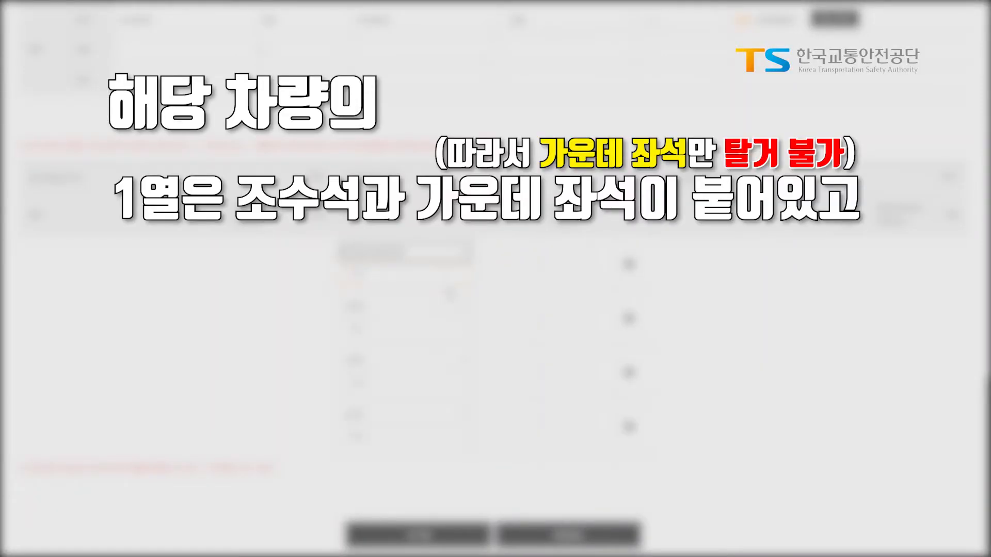
left_click(445, 313)
left_click(436, 337)
left_click(434, 363)
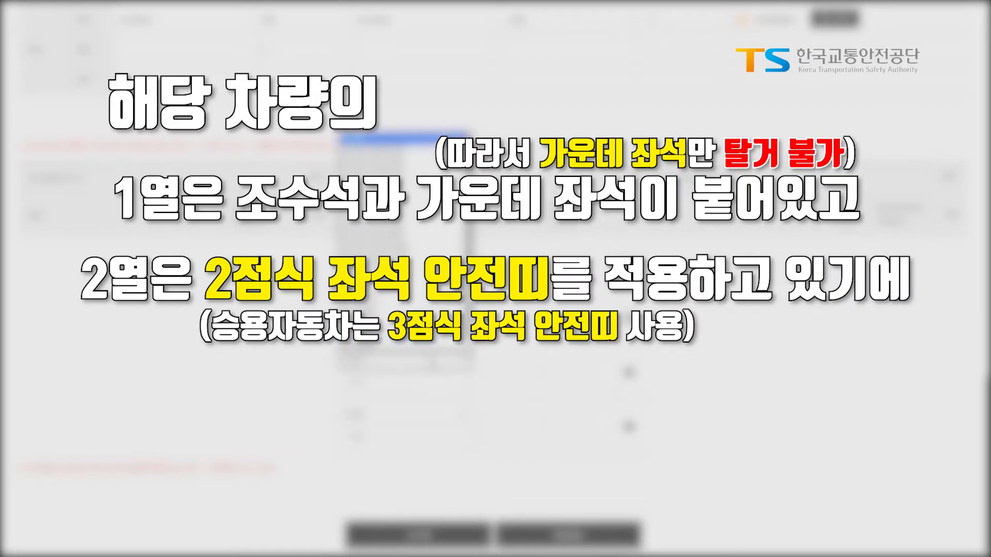
left_click(417, 169)
left_click(433, 419)
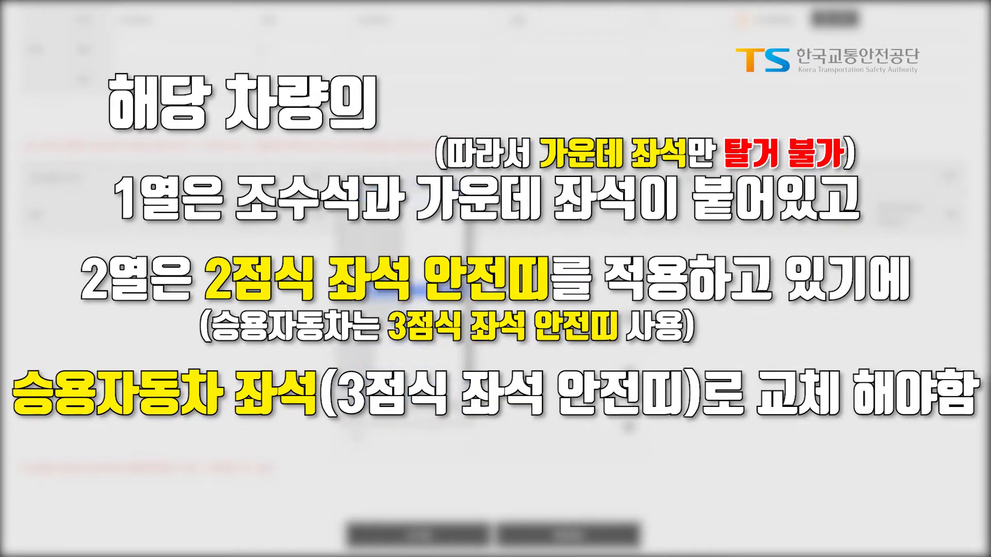
left_click(413, 235)
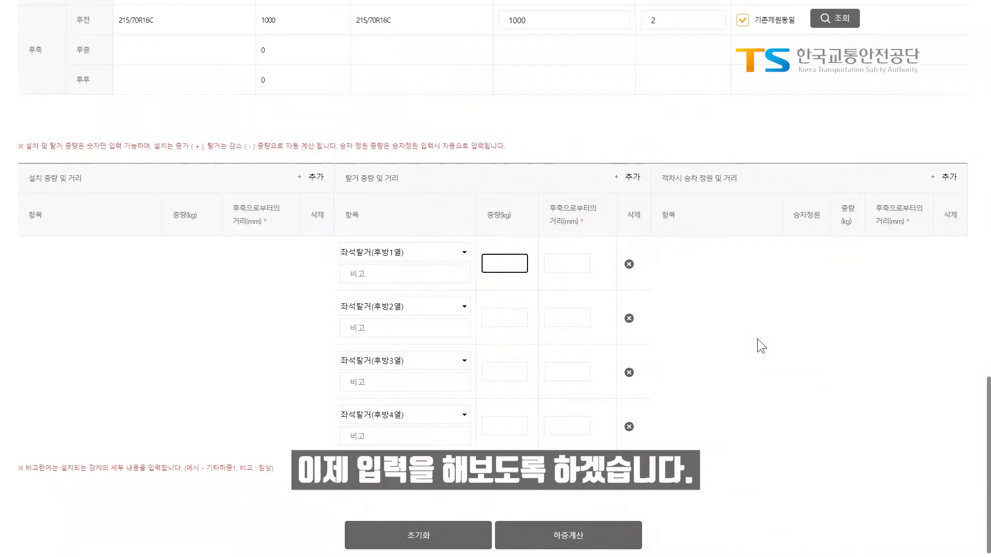
Enter 45 kg for the first two removed seats and -400 mm for the first seat's distance.
type("45")
left_click(506, 317)
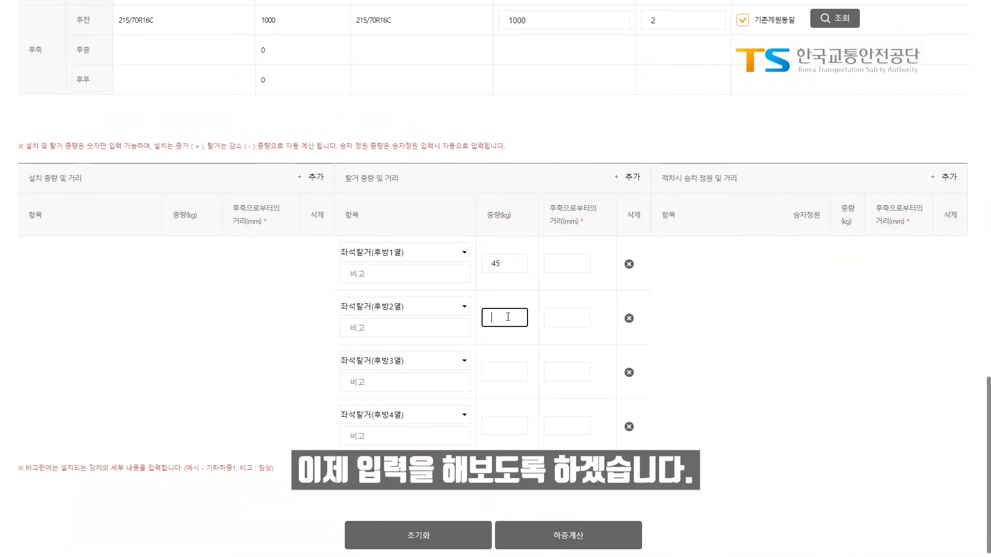
type("45")
left_click(512, 372)
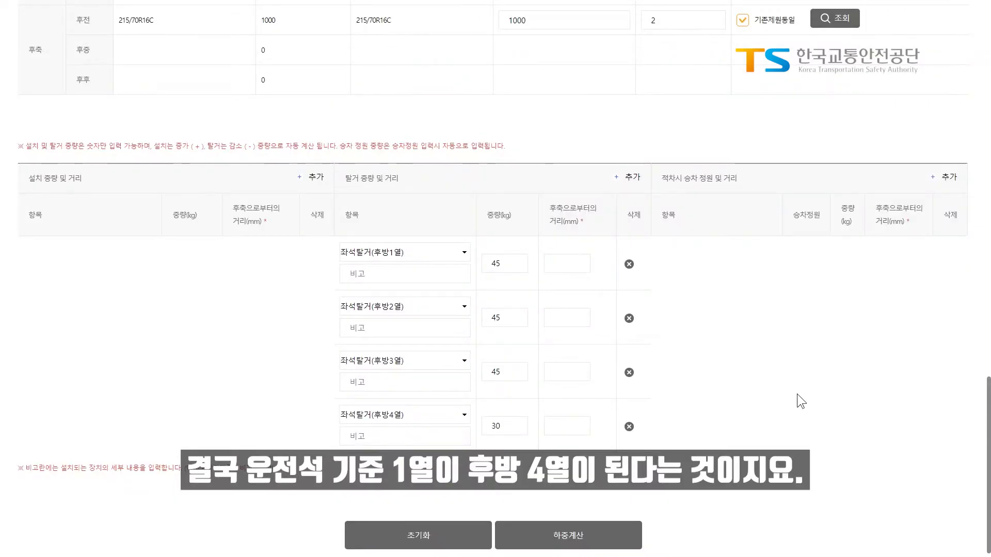
left_click(580, 265)
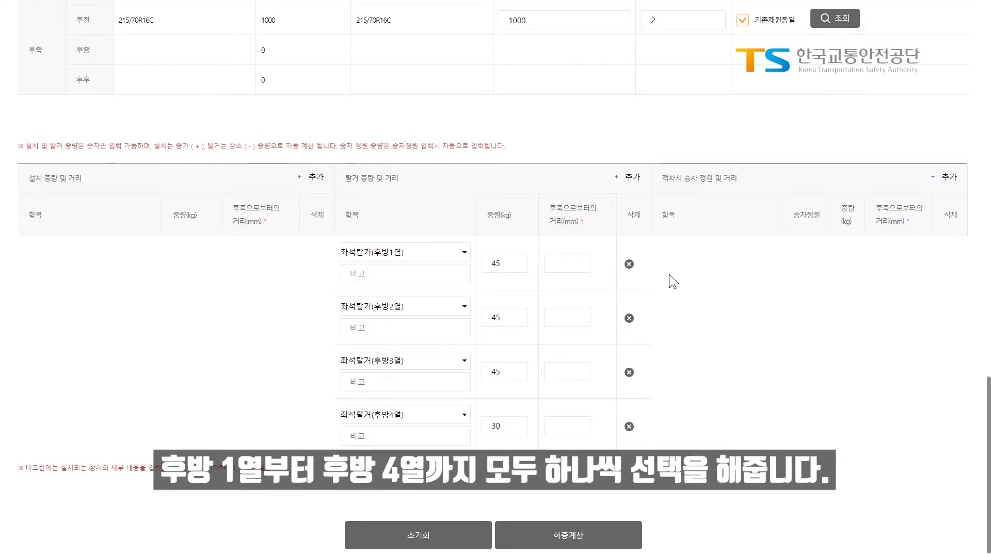
left_click(590, 266)
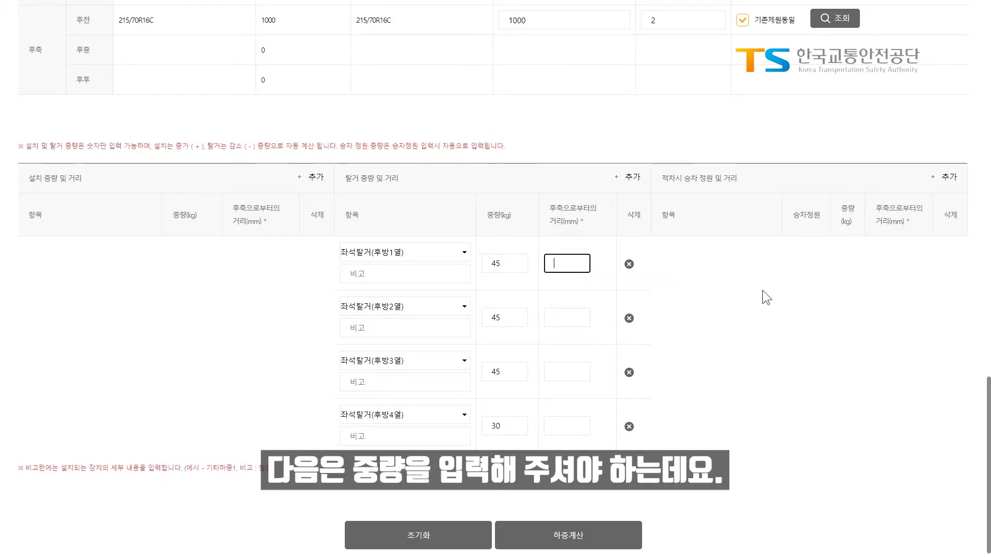
type("-400")
key("Tab")
left_click(566, 318)
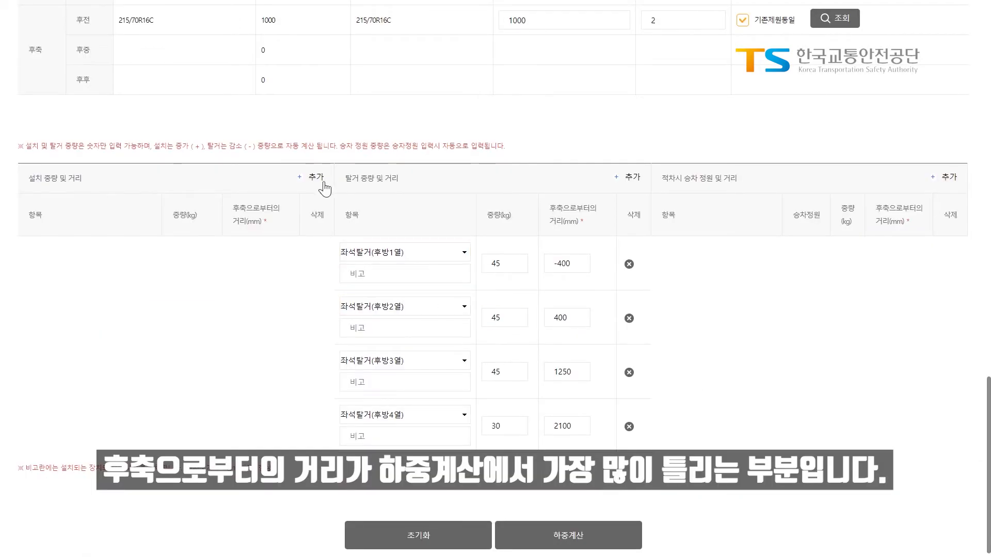
Add two installed-load rows of type 기타하중1 and 기타하중2.
left_click(312, 177)
left_click(89, 252)
left_click(92, 326)
left_click(311, 181)
left_click(89, 306)
left_click(29, 378)
Label them 전방1열 and 전방2열 with 30 kg each at 2100 and 1250 mm.
left_click(77, 274)
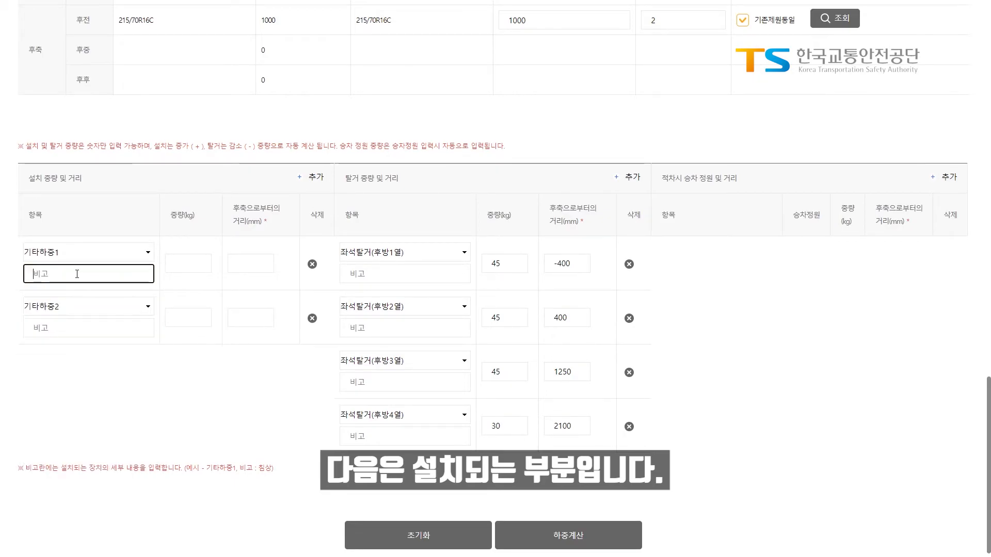
type("전방1열")
left_click(83, 327)
type("전방2여")
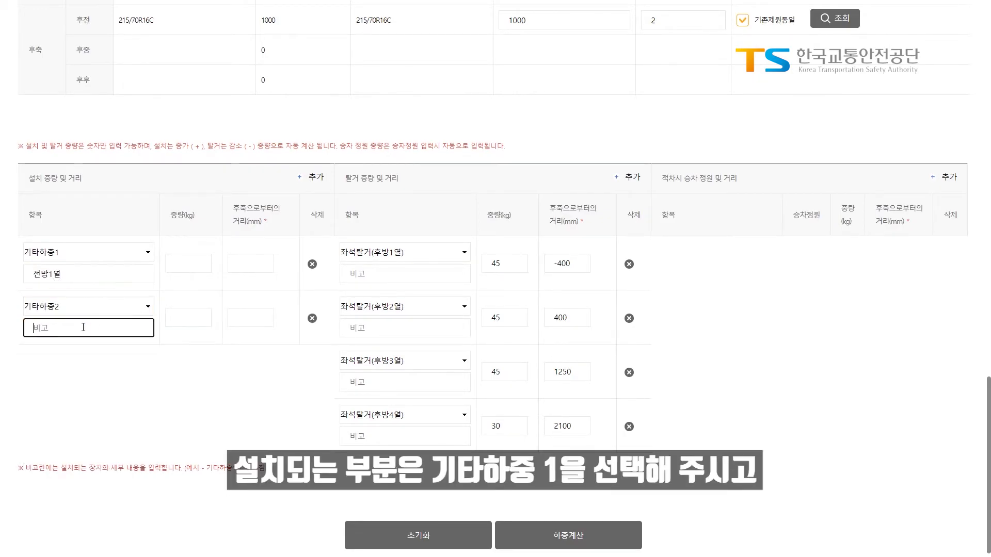
type("ㄹ")
left_click(188, 263)
type("30")
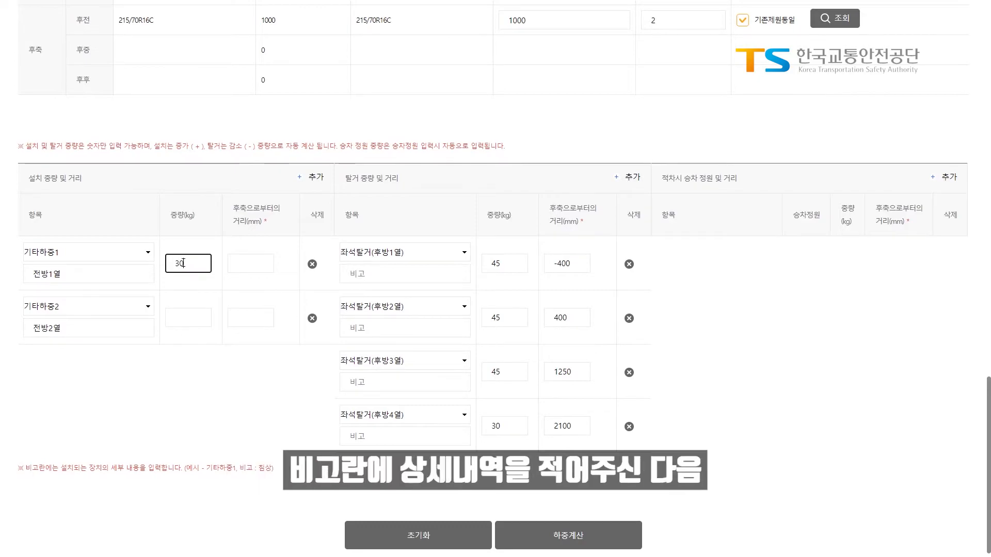
left_click(263, 266)
type("2100")
left_click(191, 317)
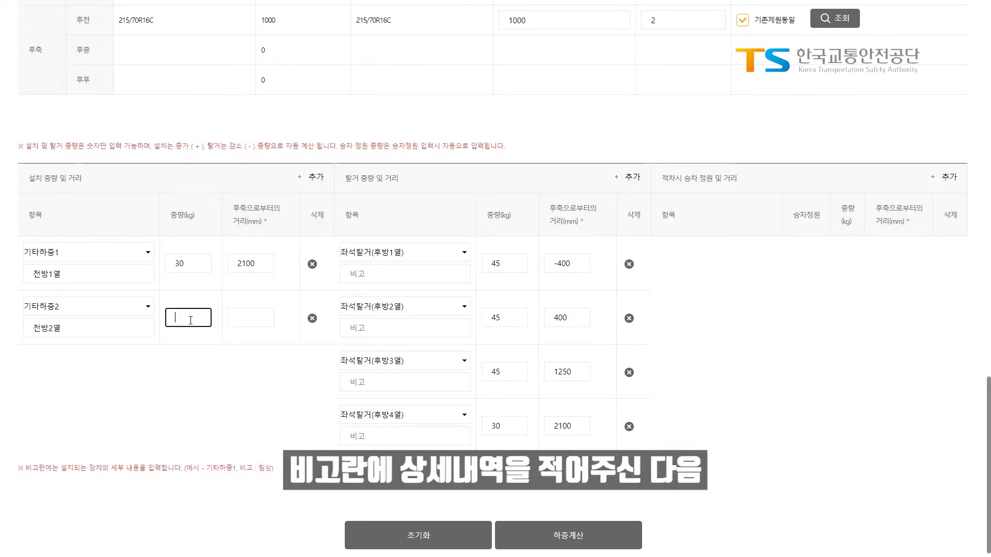
type("30")
left_click(258, 317)
type("1250")
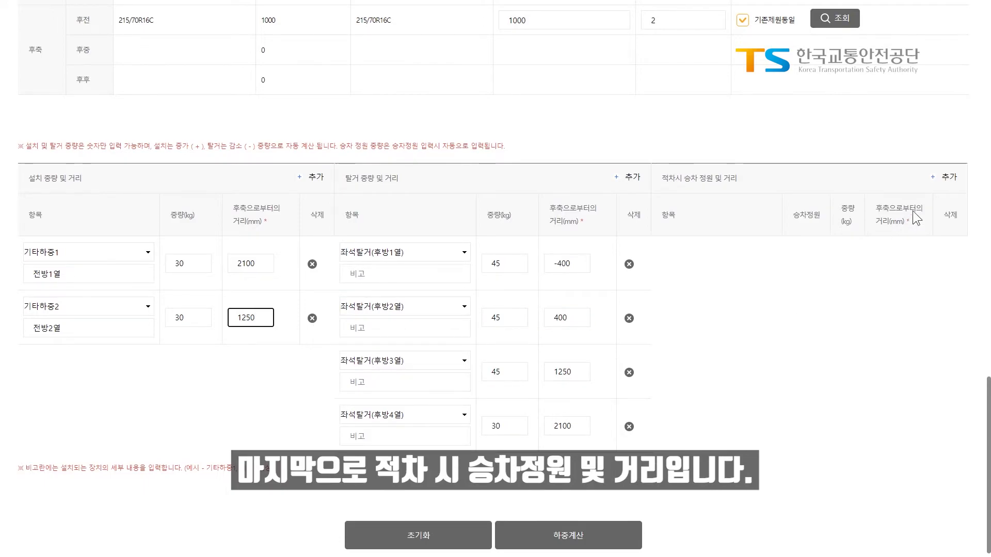
Add two loaded-capacity passenger rows for 전방 1열 and 전방 2열.
left_click(949, 178)
left_click(949, 178)
left_click(697, 256)
left_click(682, 282)
left_click(691, 310)
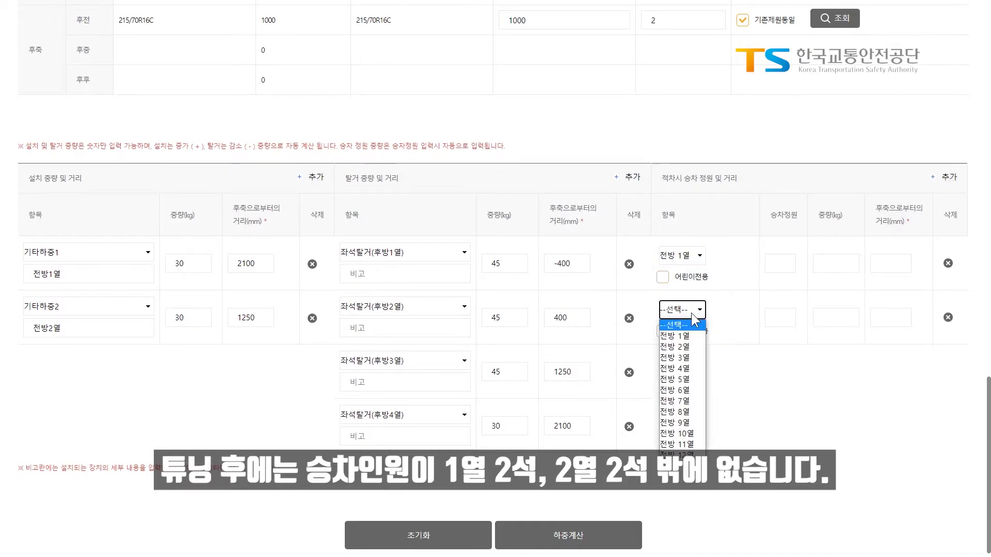
left_click(681, 346)
Give both passenger rows 2 occupants at 2100 and 1250 mm, then adjust the first row's count.
left_click(779, 263)
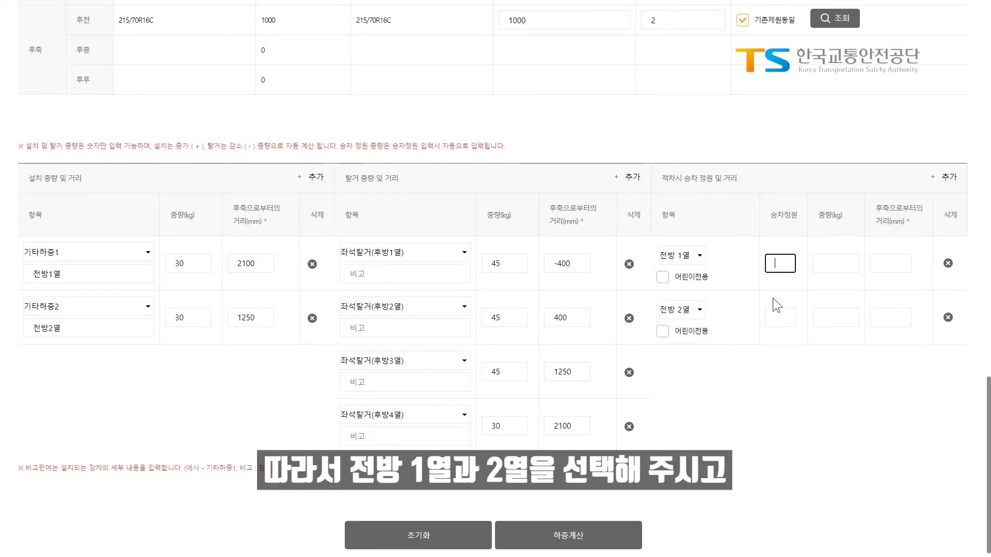
type("2")
left_click(778, 318)
type("2")
left_click(885, 260)
type("2100")
left_click(898, 313)
type("1250")
left_click(852, 428)
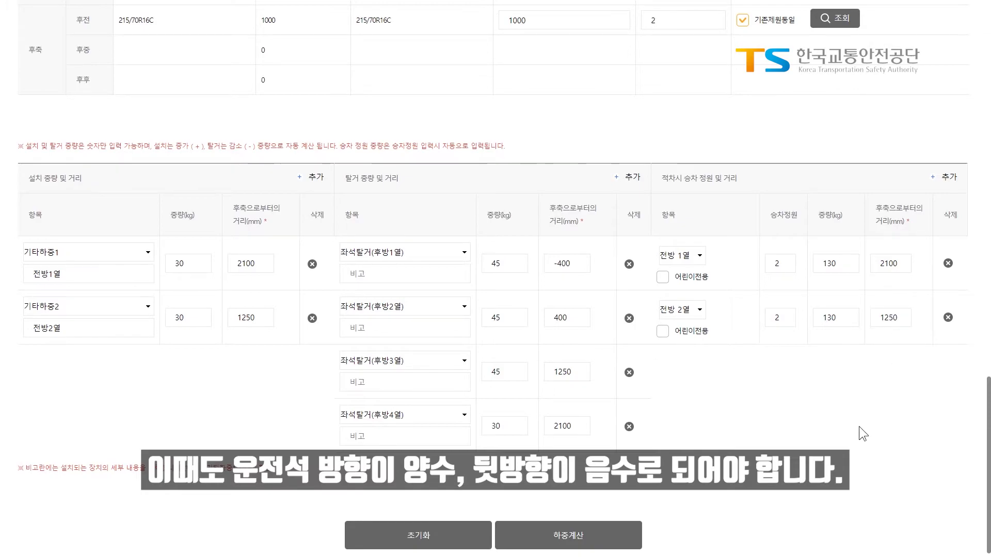
left_click_drag(786, 266, 752, 272)
type("3")
left_click(815, 409)
Run the load calculation and review the 2335 kg gross weight and 53.8% steering-axle share.
left_click(785, 396)
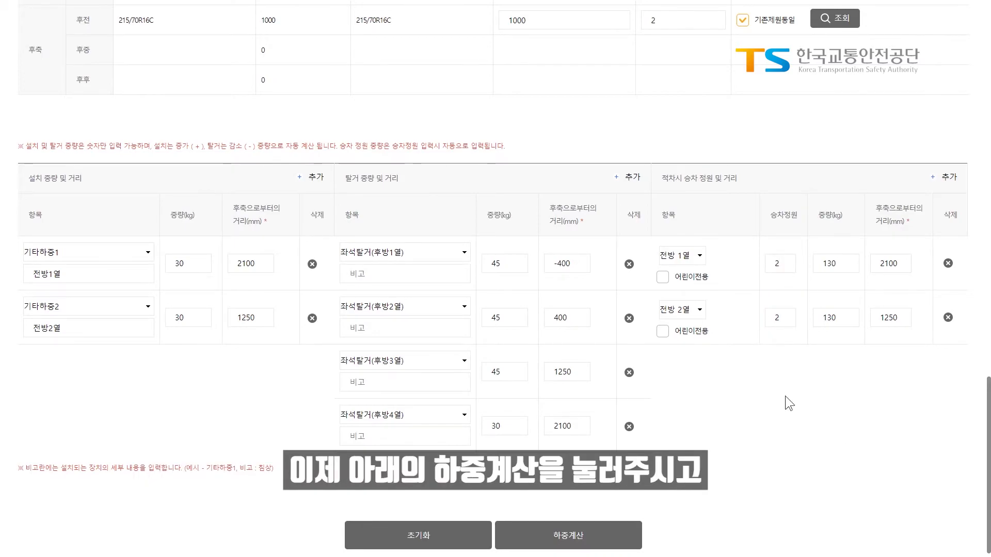
left_click(593, 539)
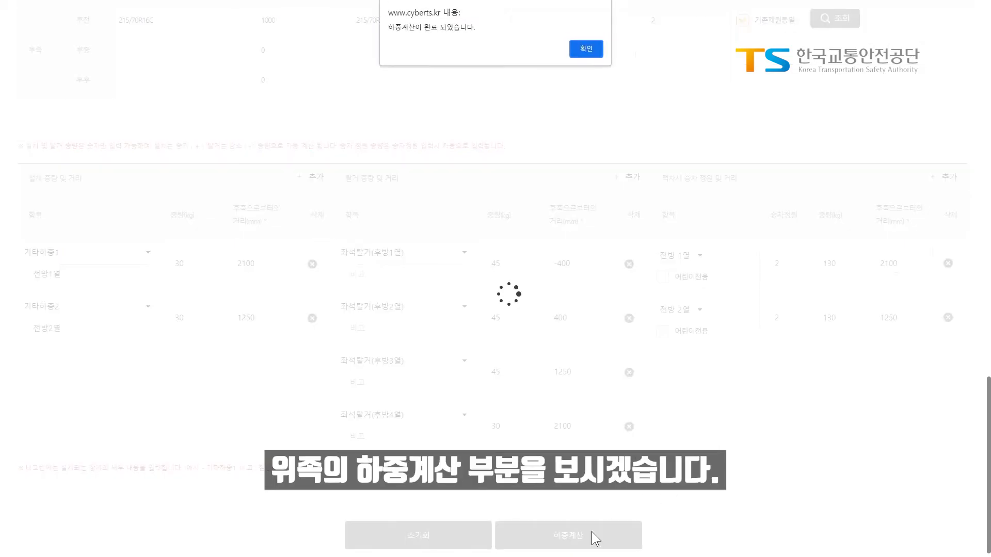
left_click(587, 46)
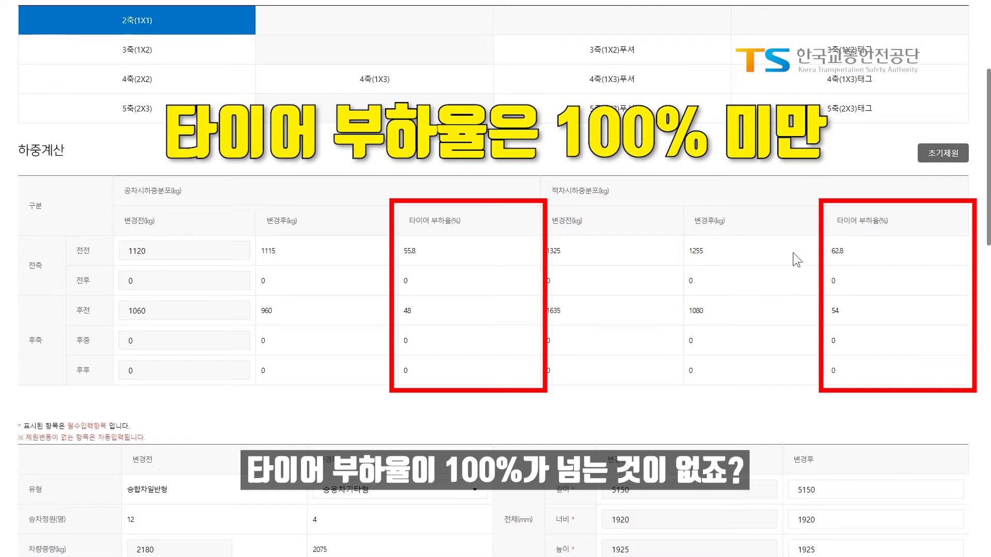
scroll(584, 366, "down", 6)
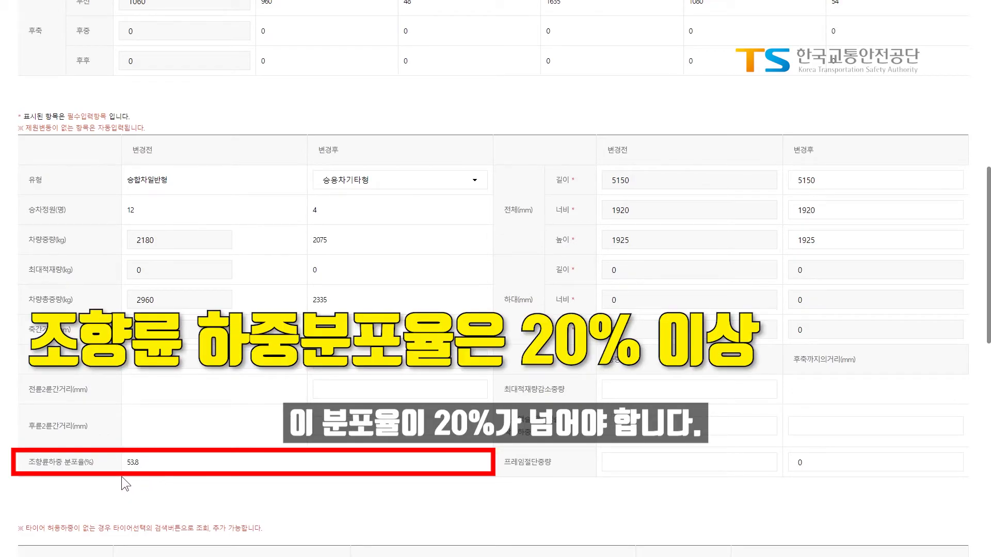
scroll(504, 420, "down", 10)
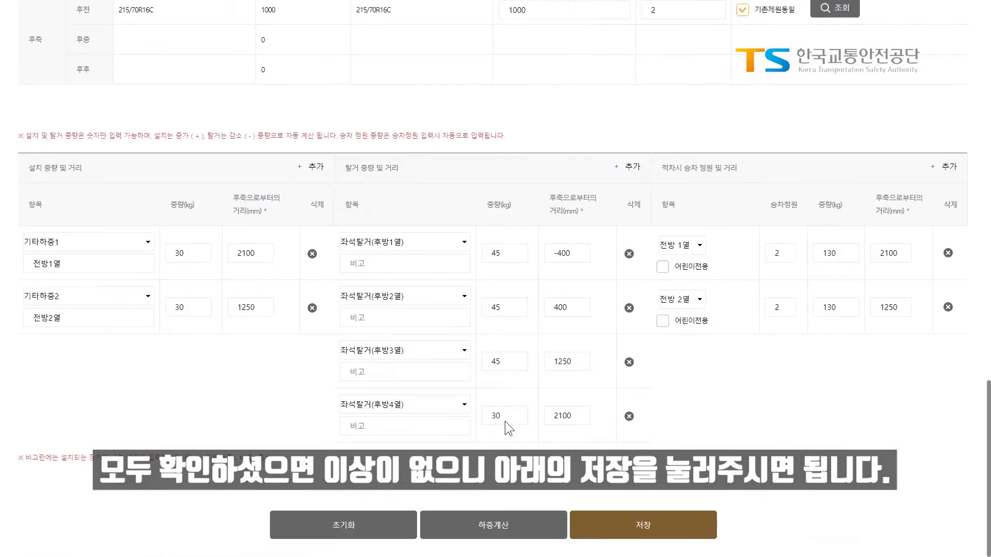
Save the load calculation and acknowledge the 하중계산 저장에 성공했습니다 notice.
left_click(665, 526)
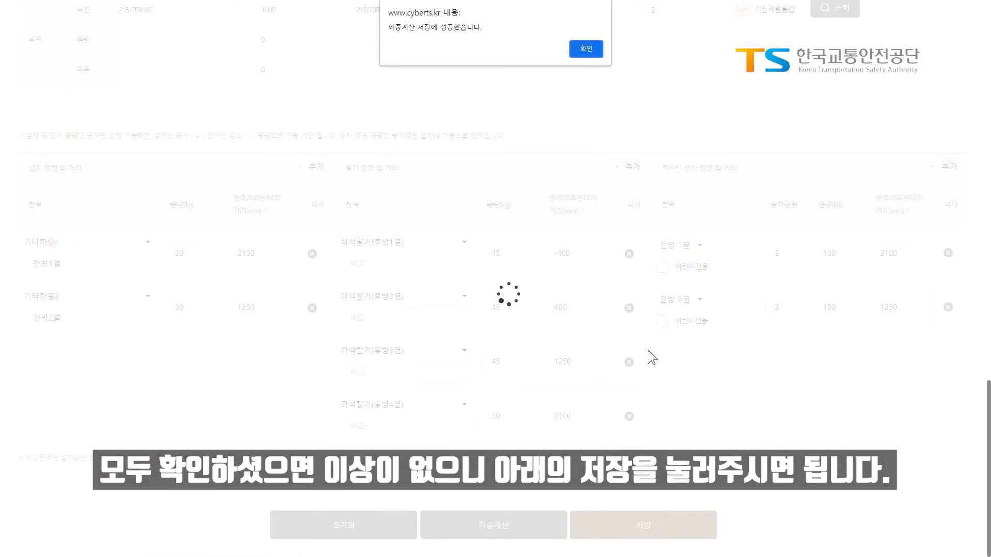
left_click(585, 46)
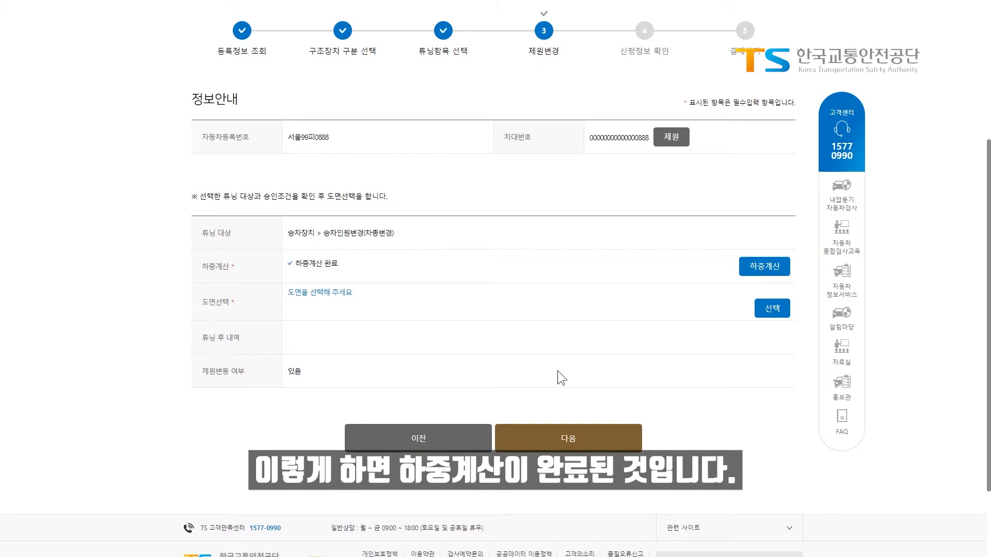
In 도면선택, enter 원형 as 튜닝 전 내역 and paste the 4-seat conversion description into 튜닝 후 내역.
left_click(771, 312)
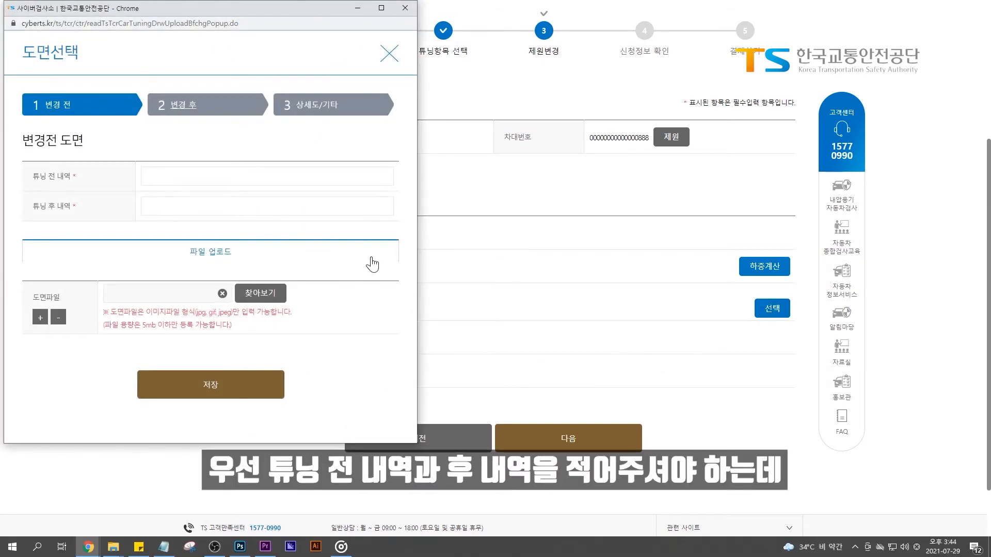
left_click(328, 174)
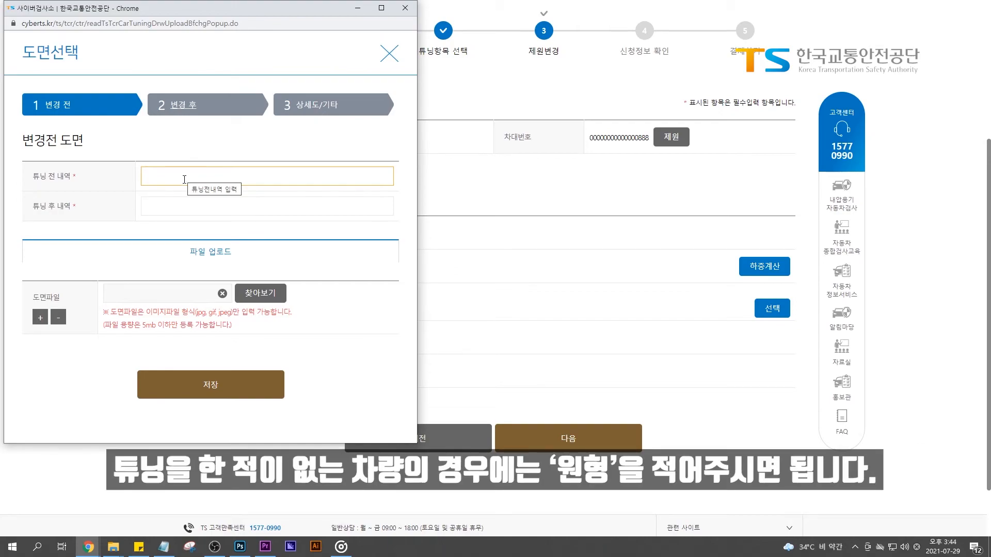
type("원형")
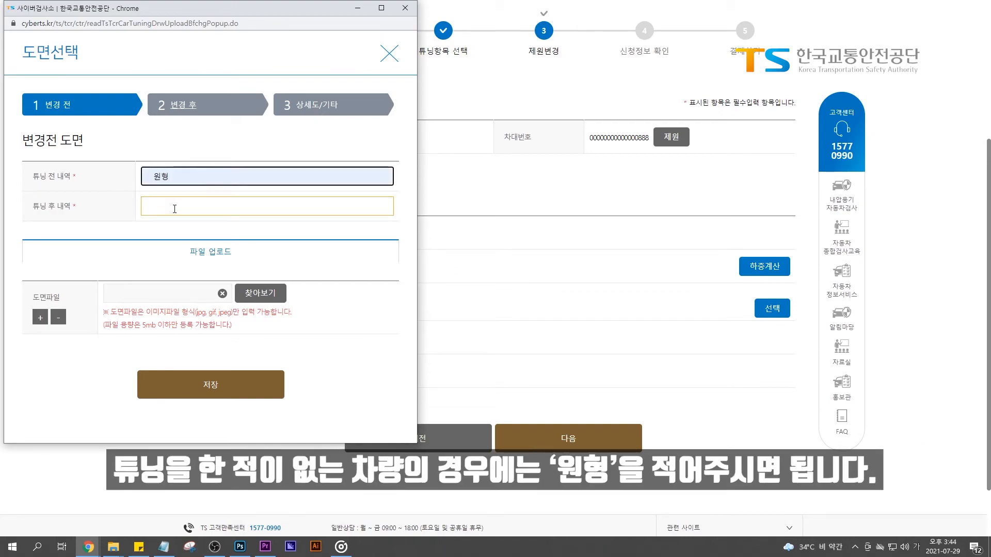
left_click(175, 209)
key("ctrl+v")
left_click(120, 235)
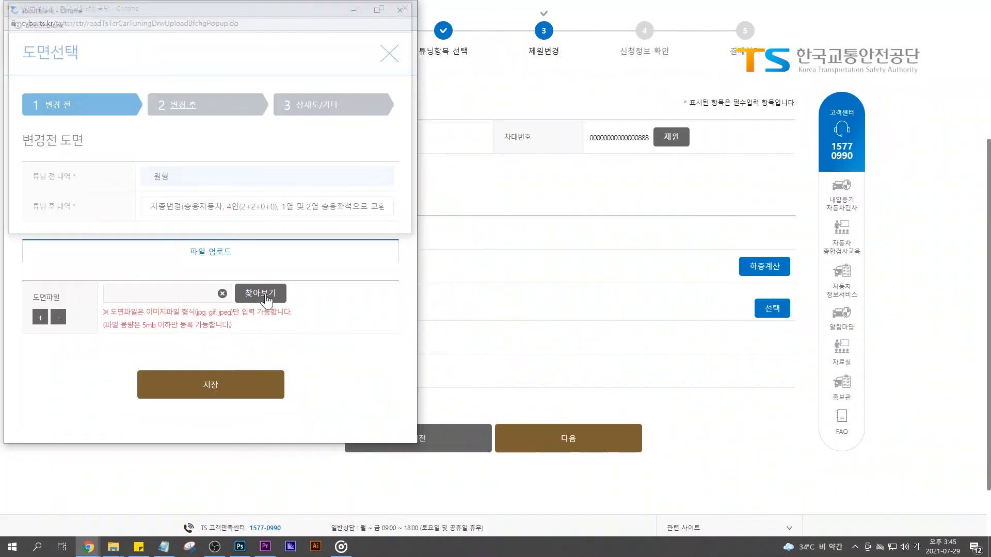
Upload 변경 전.jpg as the before-tuning drawing and save it.
left_click(260, 292)
double_click(244, 101)
double_click(255, 171)
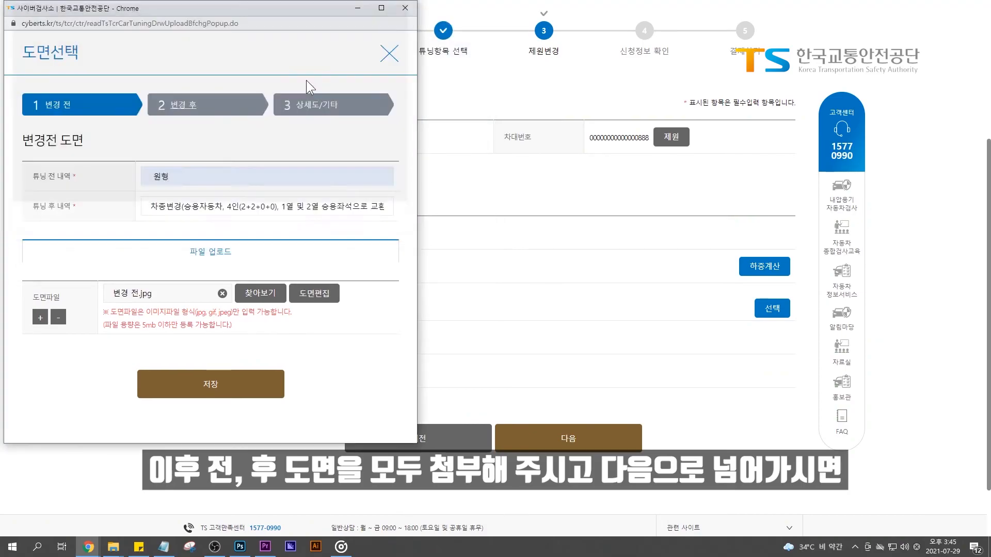
left_click(183, 105)
On step 2 변경 후, upload 변경 후.jpg as the after-tuning drawing and save it.
left_click(262, 293)
left_click(274, 133)
double_click(289, 159)
left_click(210, 182)
left_click(302, 79)
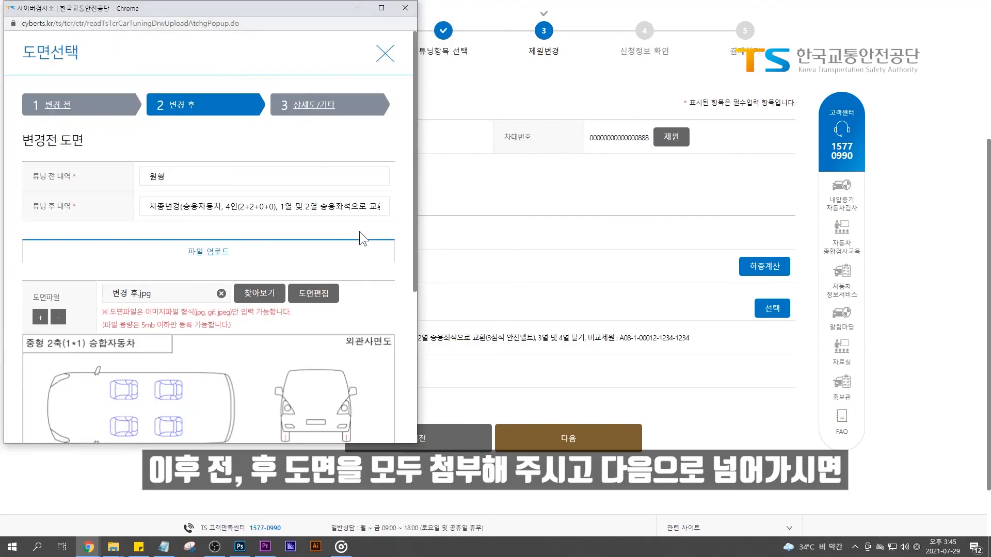